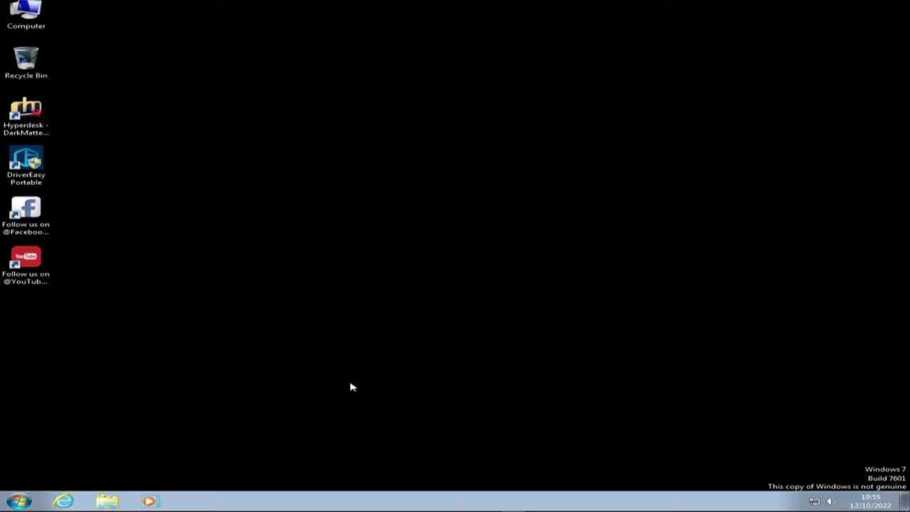
Open Windows Task Manager to check the running processes and memory usage.
right_click(318, 504)
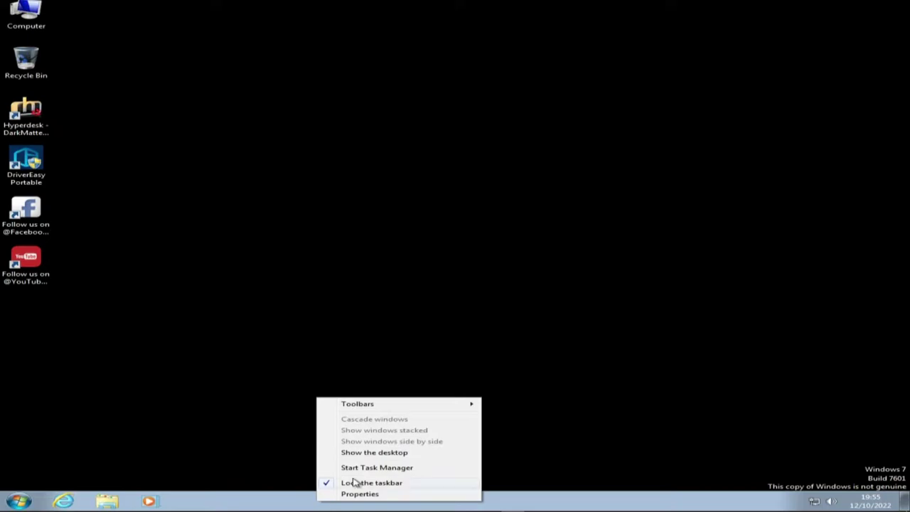
click(414, 468)
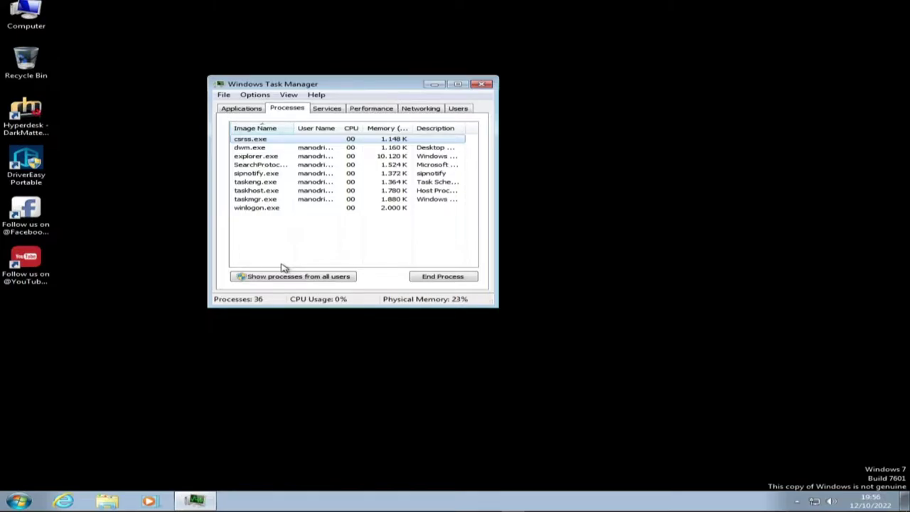
Check the used and free space in the properties of Local Disk (C:), and close Windows Explorer.
click(107, 501)
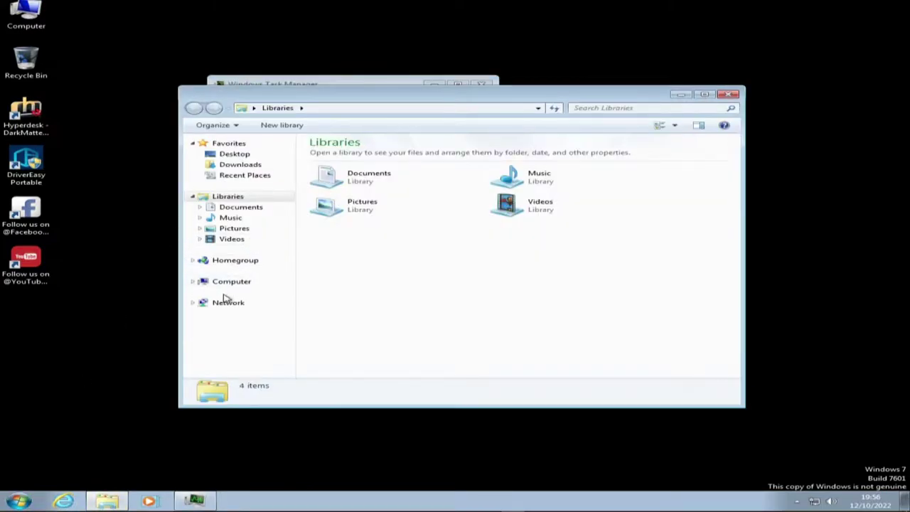
click(242, 281)
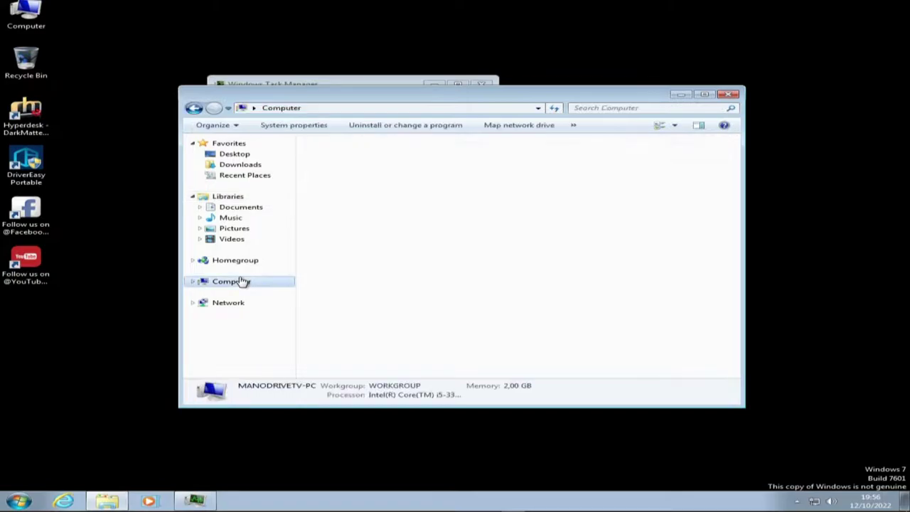
click(400, 172)
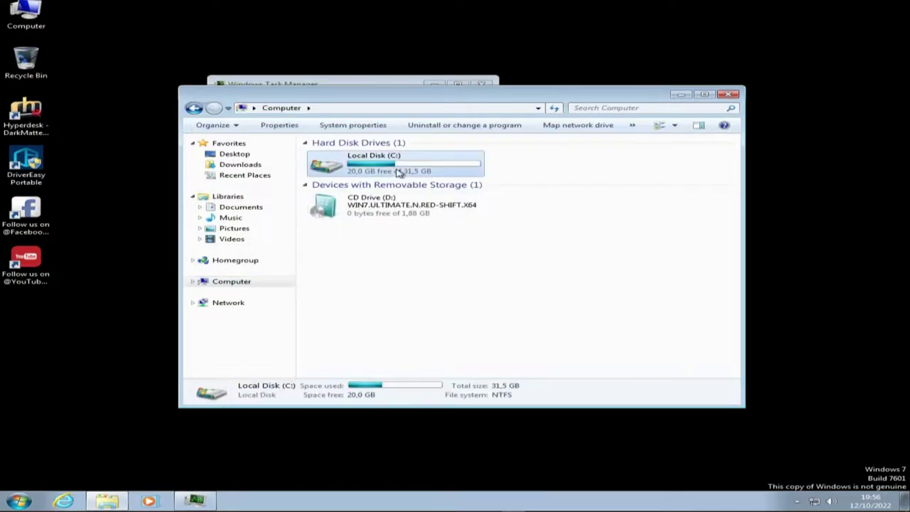
right_click(399, 173)
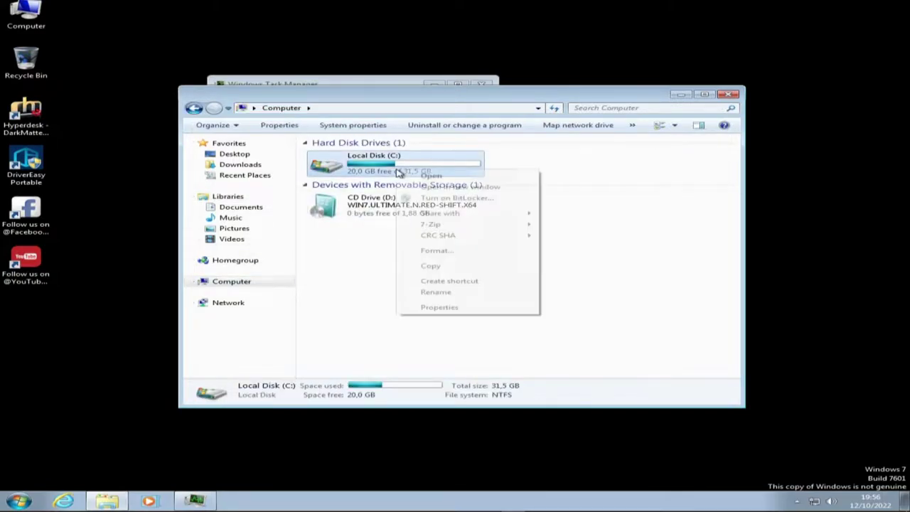
click(440, 308)
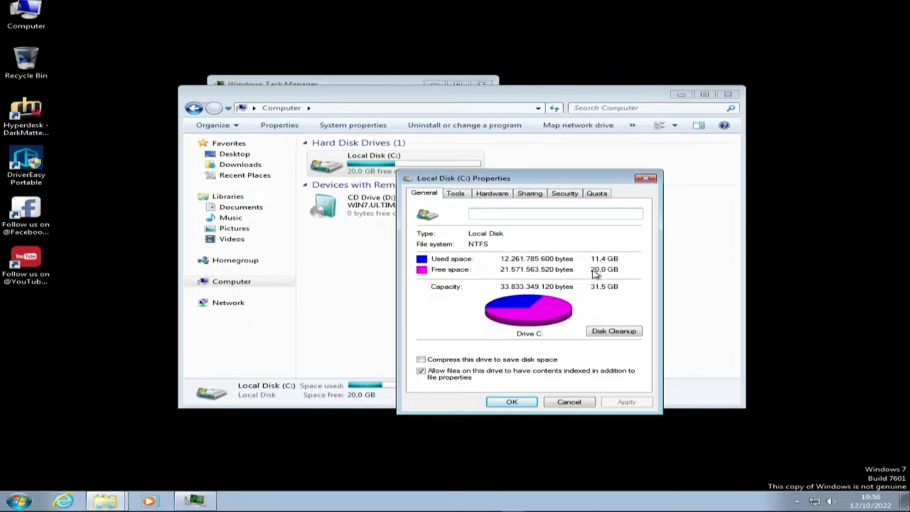
click(649, 181)
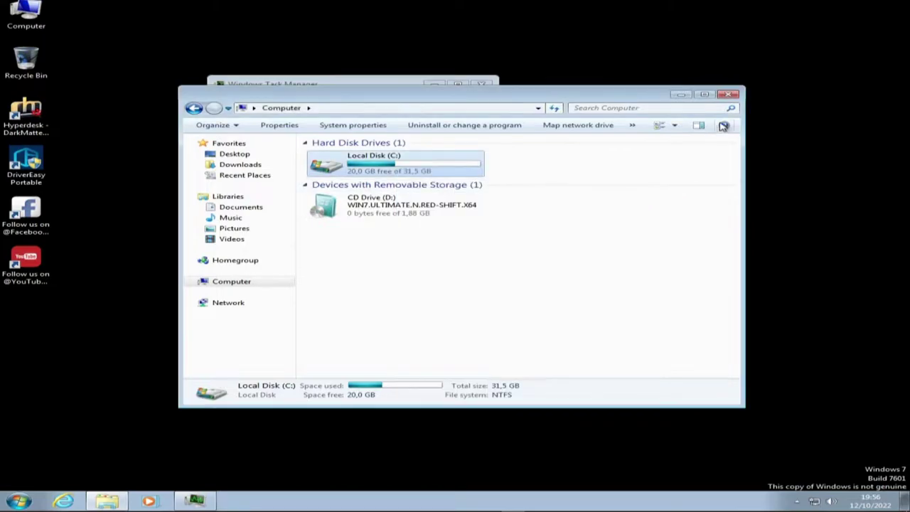
click(733, 97)
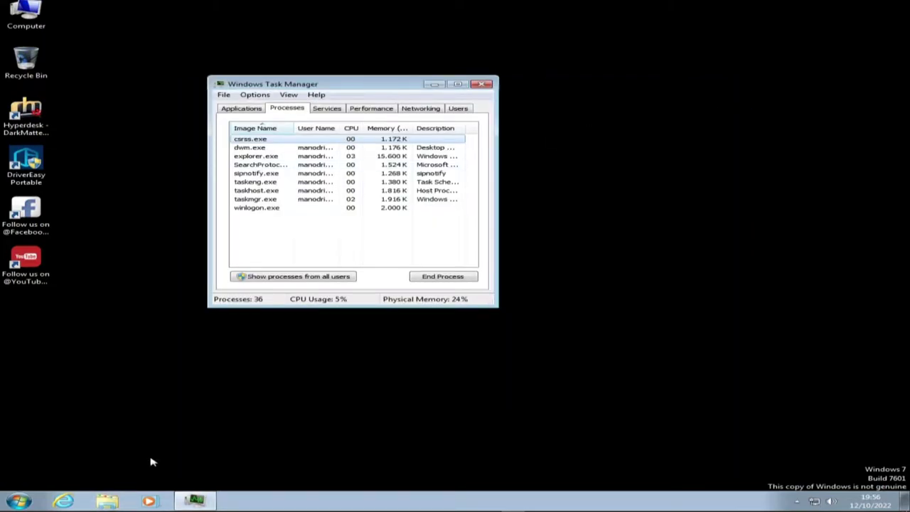
Review the Windows Firewall status under System and Security in Control Panel, and close the window.
click(19, 502)
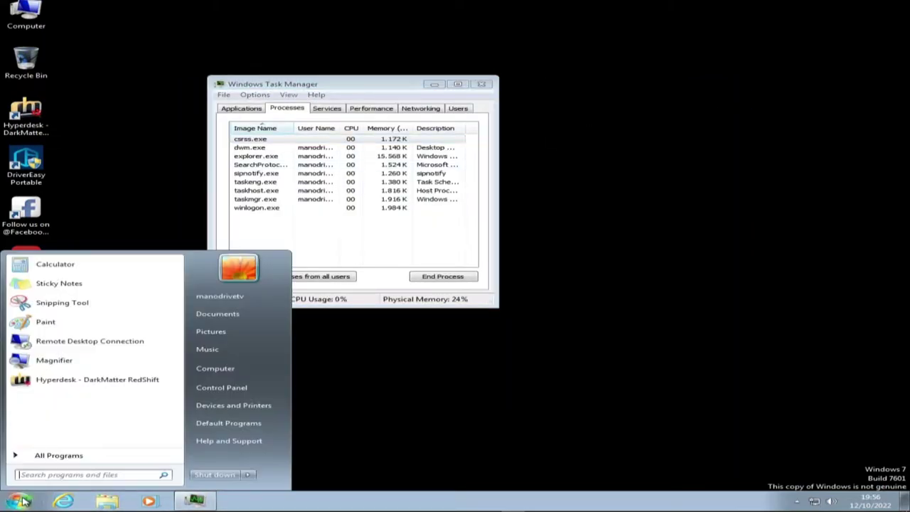
click(221, 388)
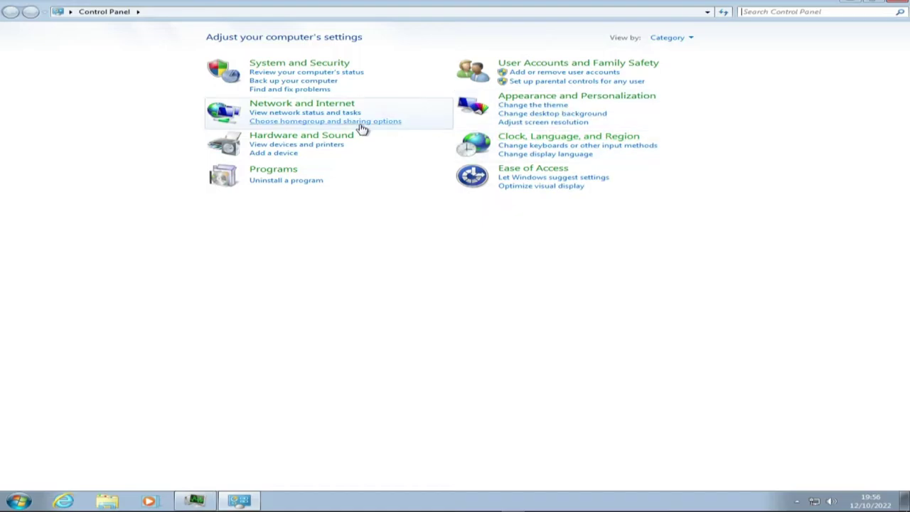
click(292, 64)
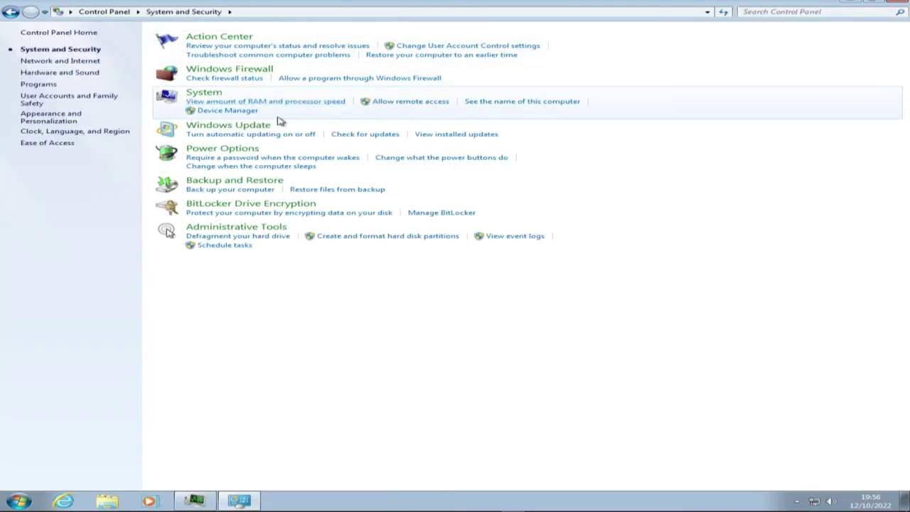
click(235, 71)
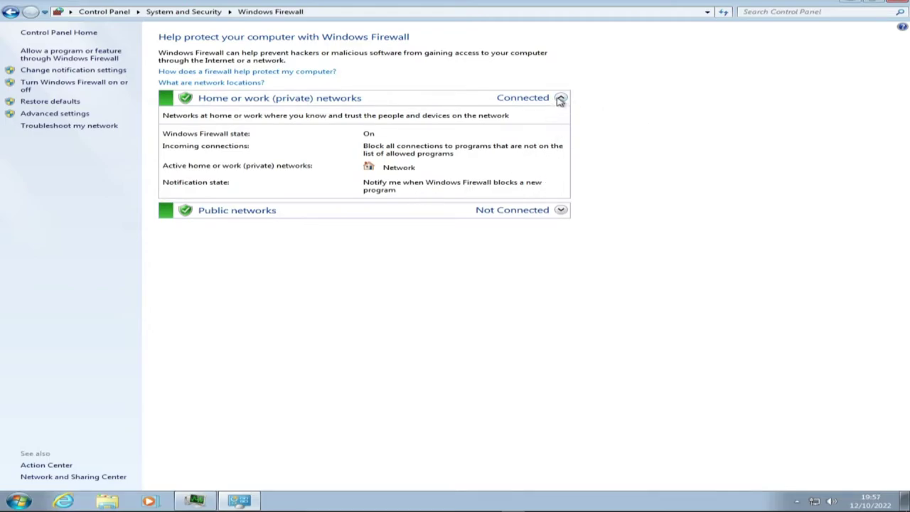
click(893, 5)
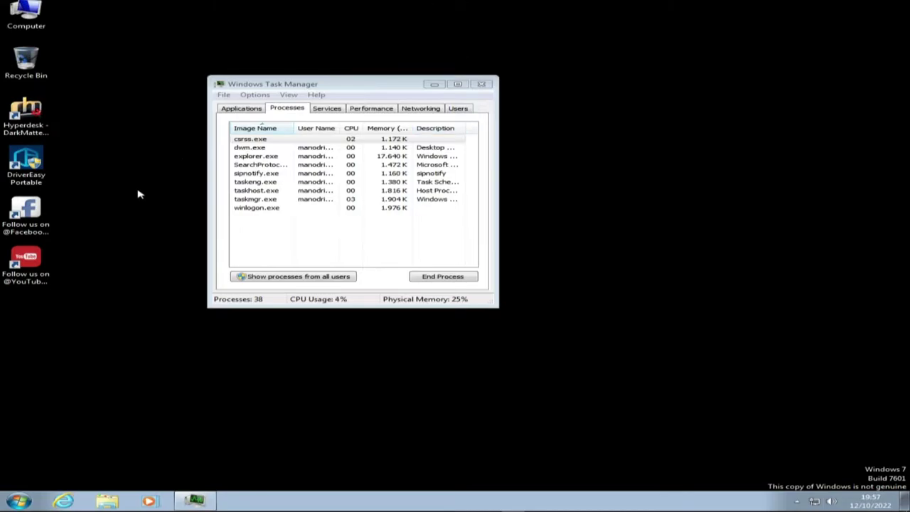
View the GHOST SPECTRE YouTube channel from its desktop shortcut with the video paused, and close the browser and Task Manager.
click(39, 267)
double_click(39, 267)
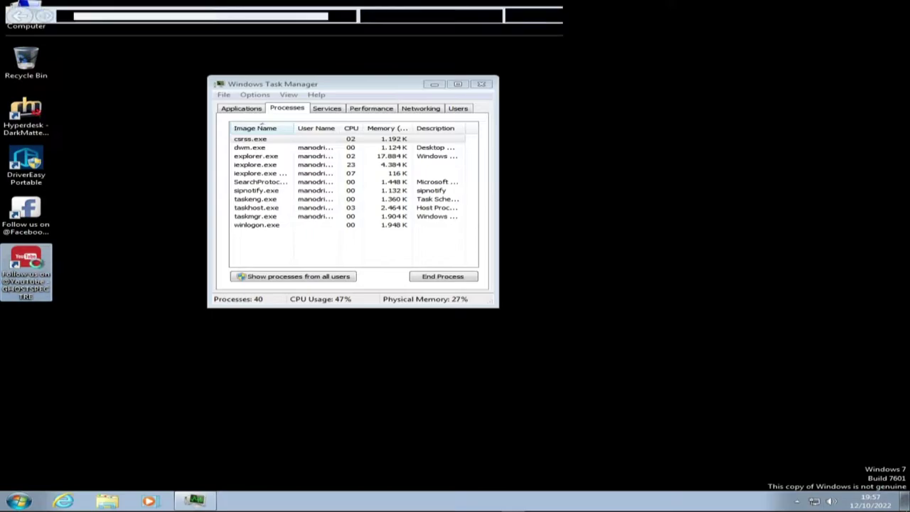
drag(458, 8, 617, 42)
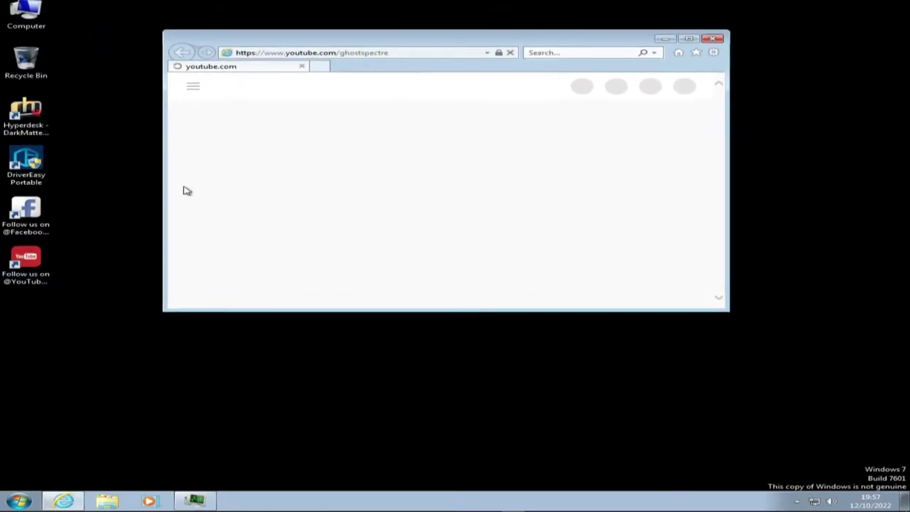
right_click(23, 281)
key(Escape)
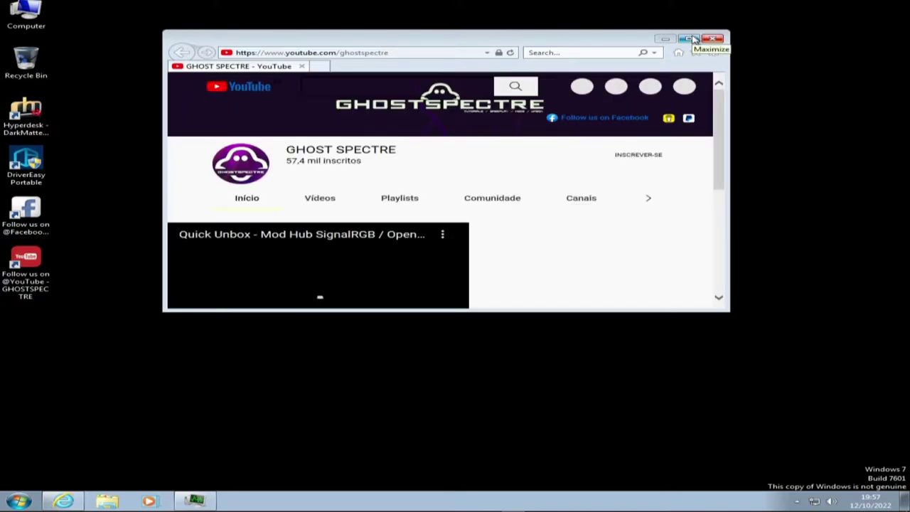
click(693, 39)
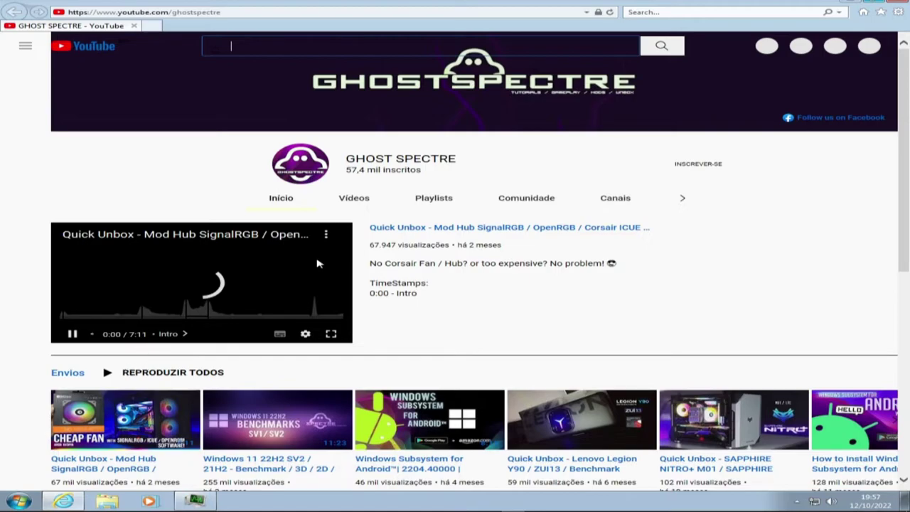
click(71, 334)
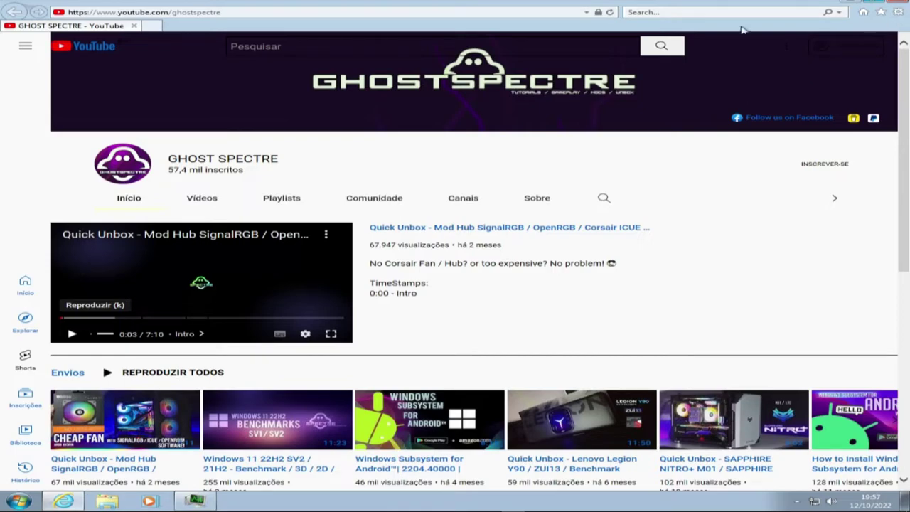
click(901, 6)
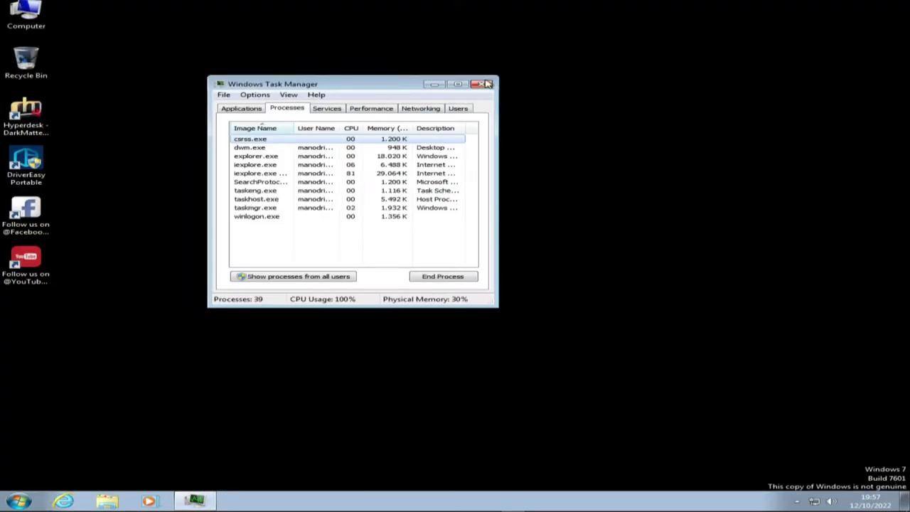
click(486, 85)
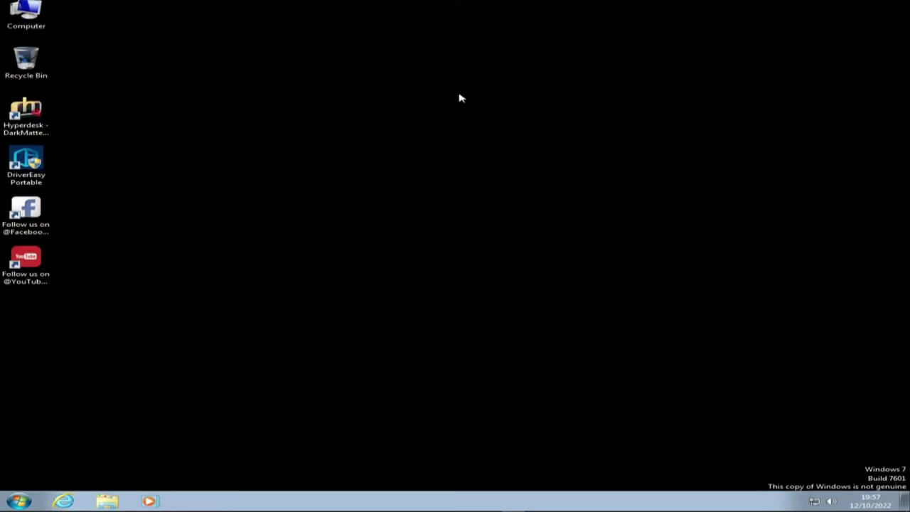
Apply the DarkMatter RedShift Hypersuite with Hyperdesk, and dismiss the Windows Media Player welcome setup.
double_click(26, 128)
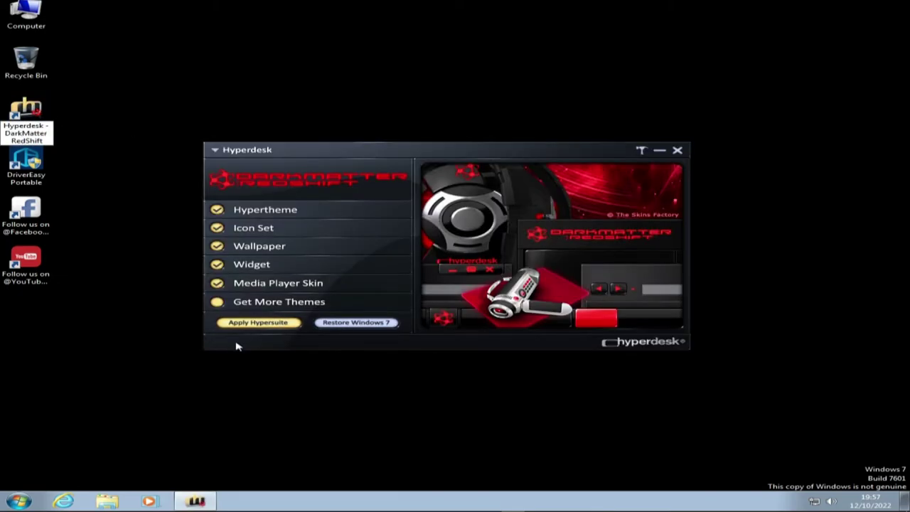
click(282, 323)
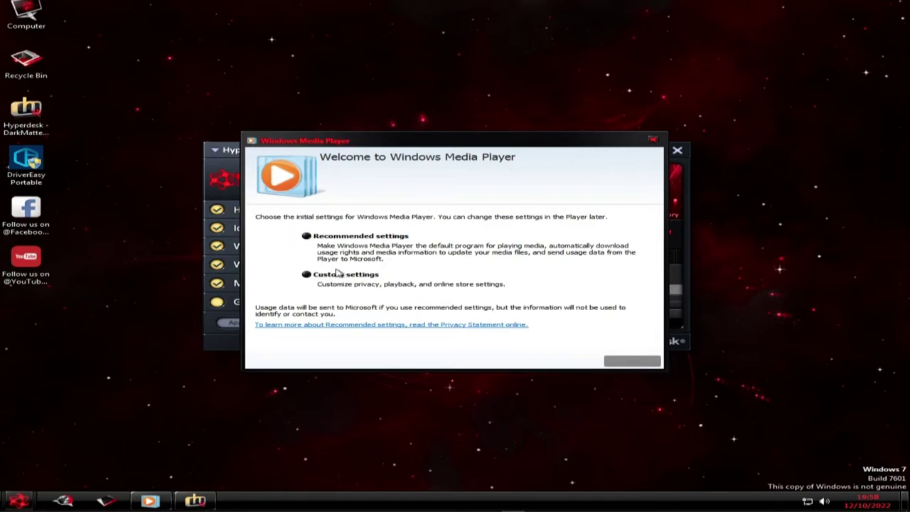
click(320, 279)
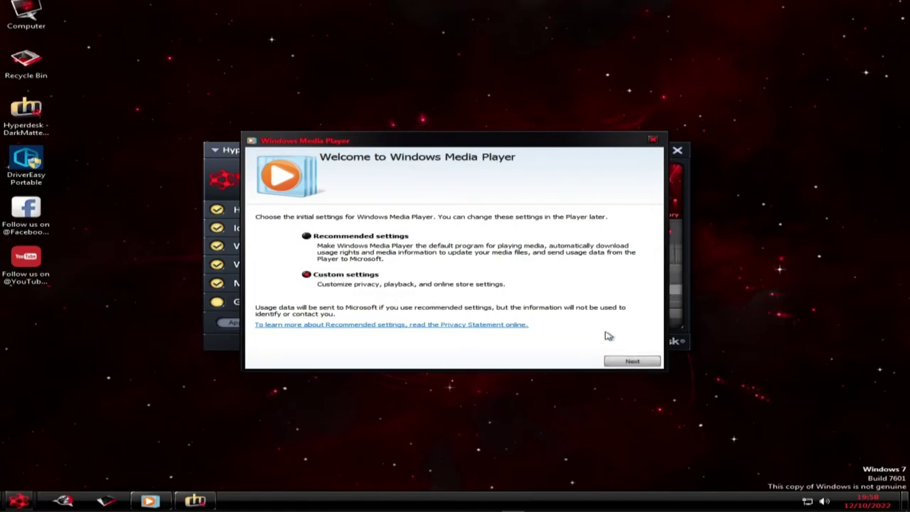
click(654, 140)
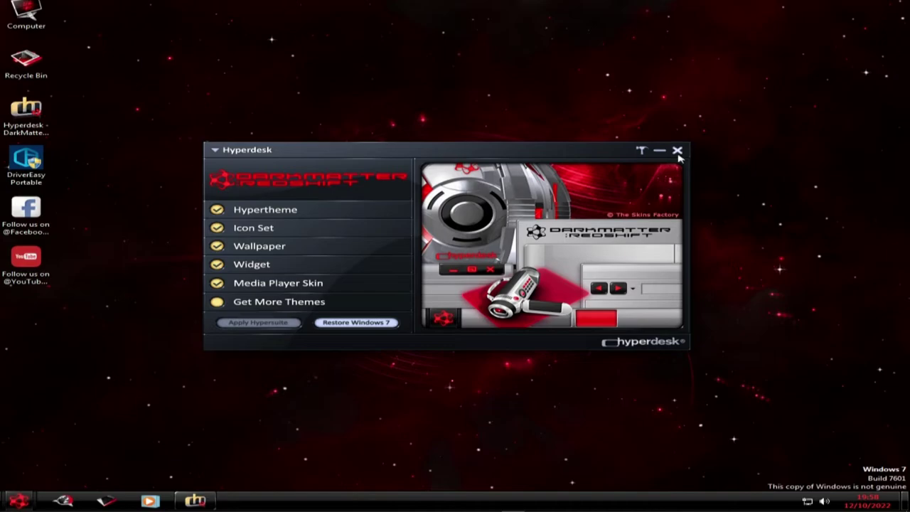
click(678, 152)
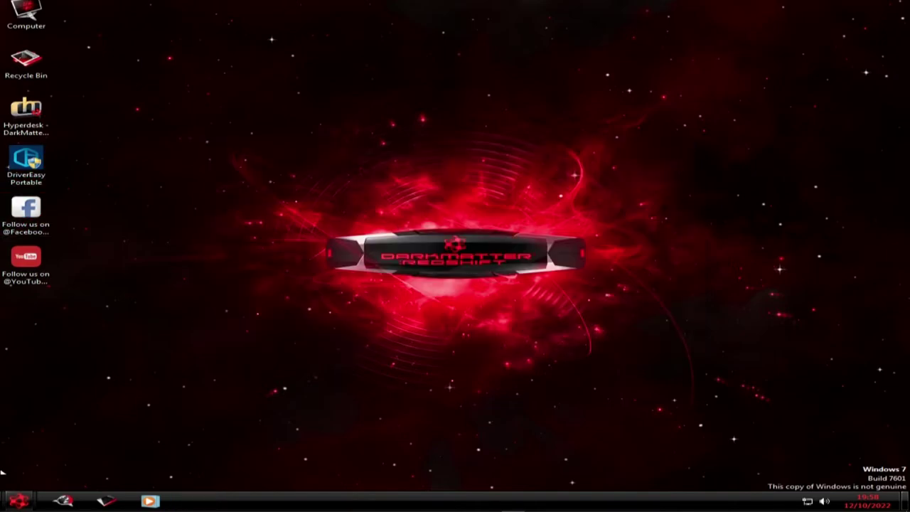
Look at the Start menu in the newly applied DarkMatter RedShift theme, and close it.
click(17, 501)
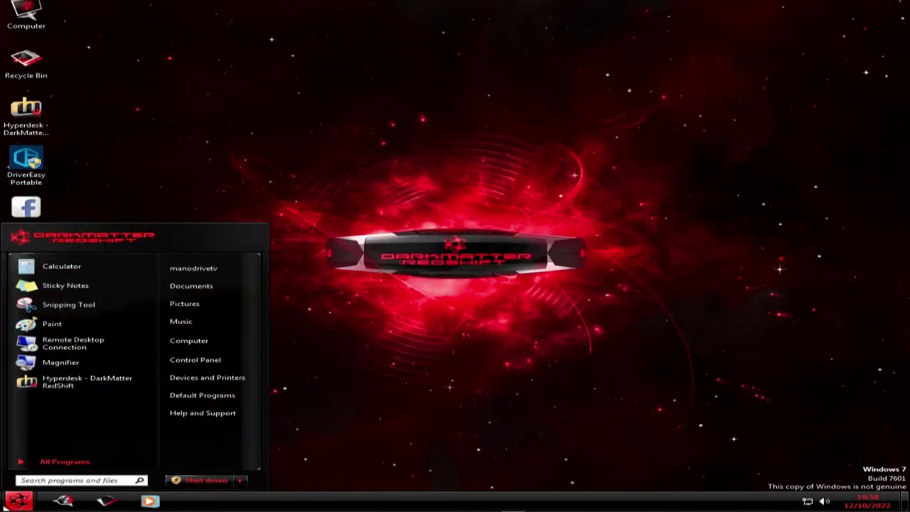
click(13, 501)
click(11, 501)
click(10, 502)
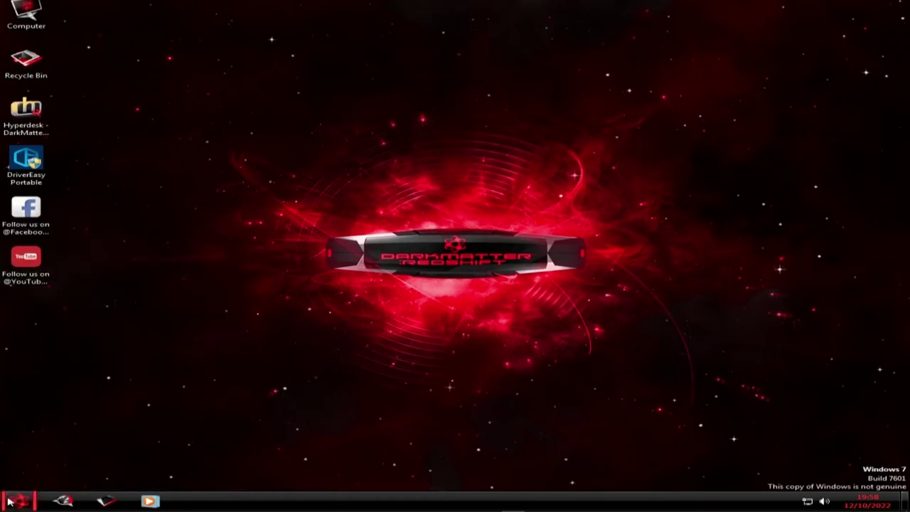
Examine the themed Windows Explorer by viewing the Music library, Recent Places and Desktop folders, and close it.
click(65, 502)
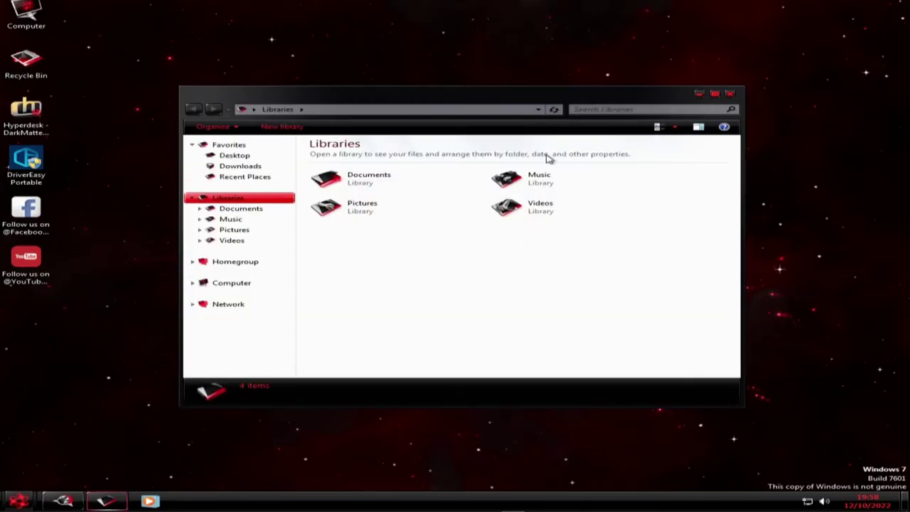
click(229, 220)
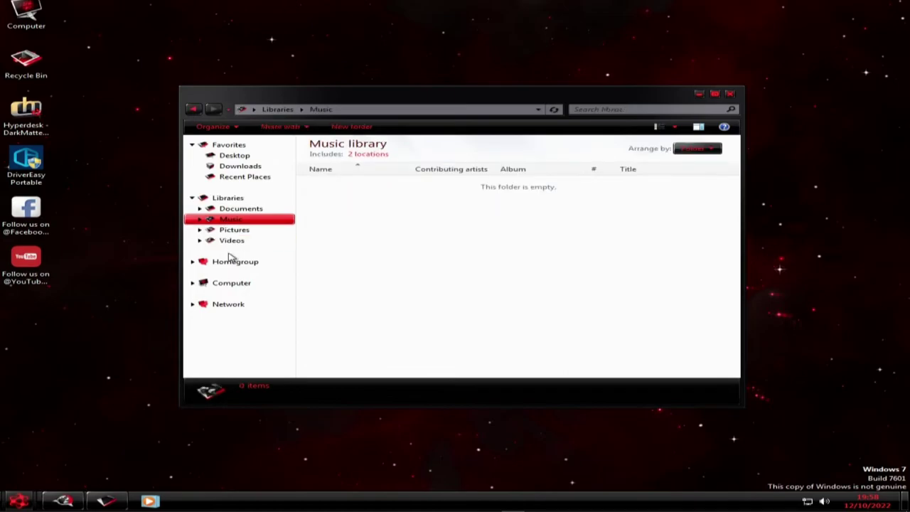
click(244, 177)
click(245, 155)
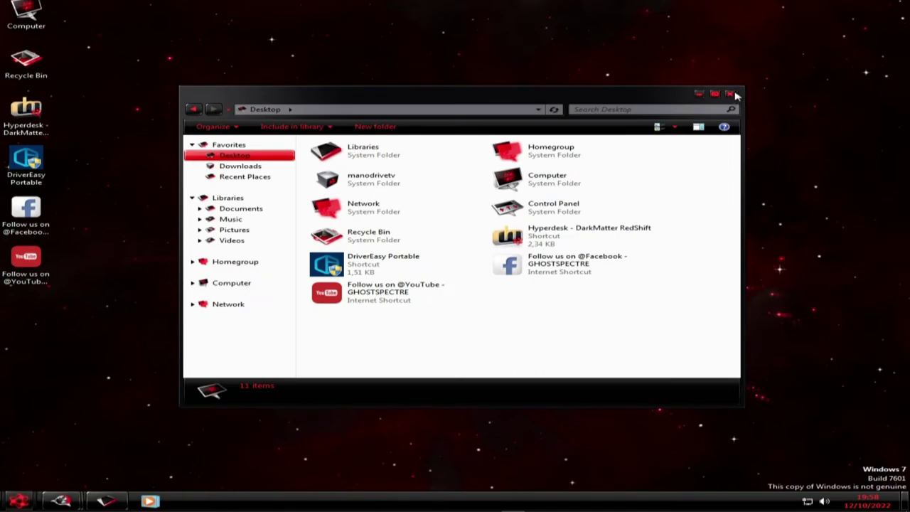
click(734, 94)
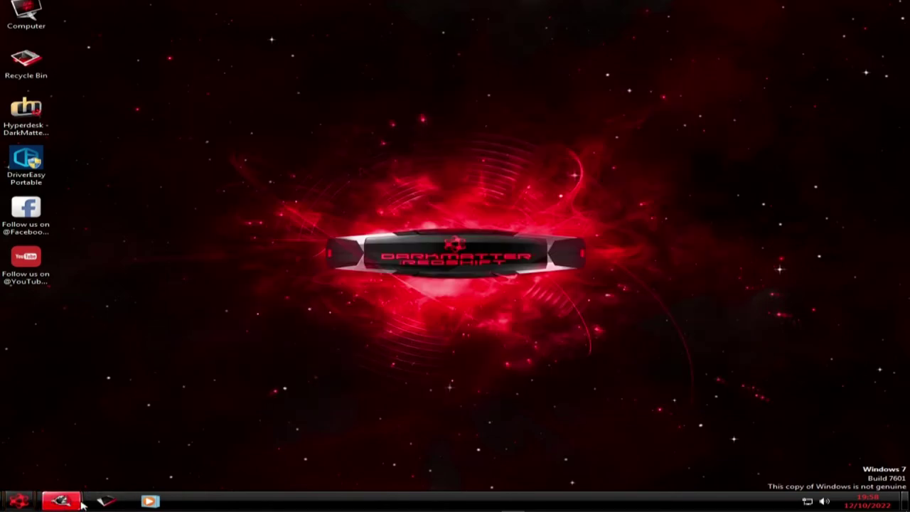
Reopen Windows Explorer and look through the Pictures and Documents libraries and the Downloads folder.
click(103, 502)
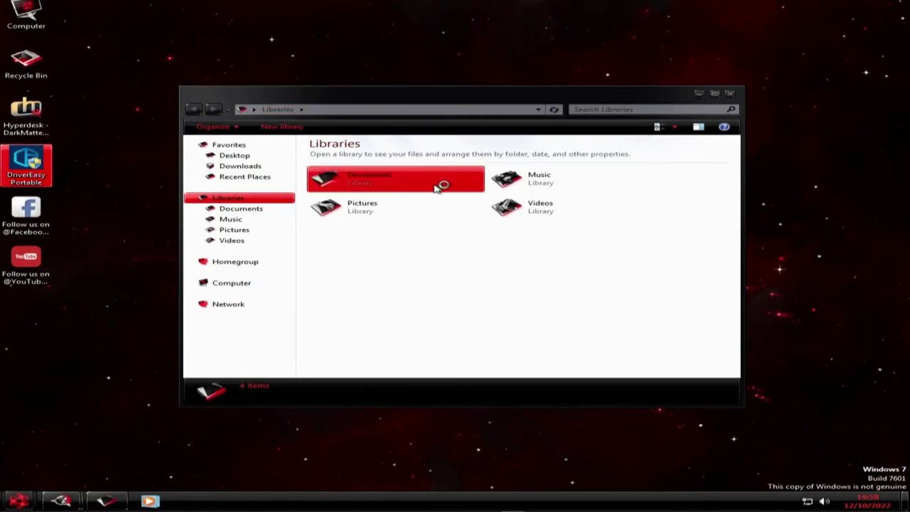
click(323, 217)
click(242, 229)
click(232, 208)
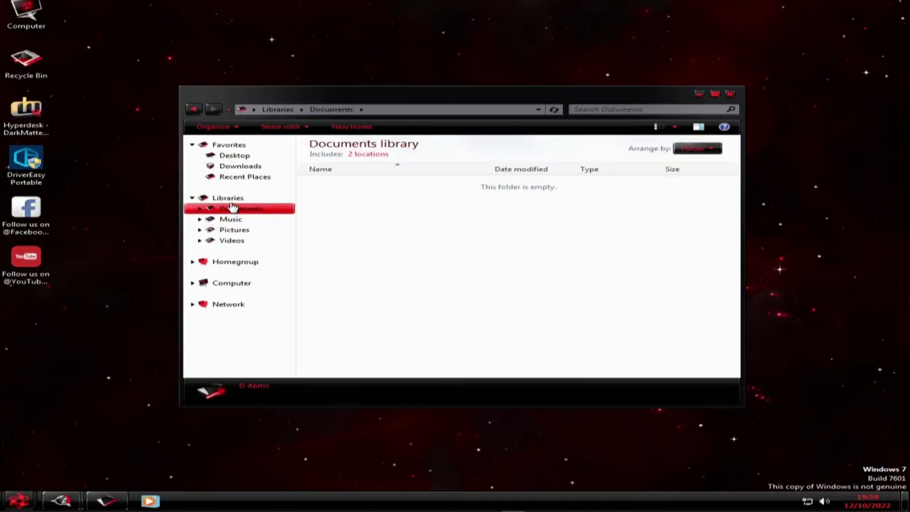
click(240, 166)
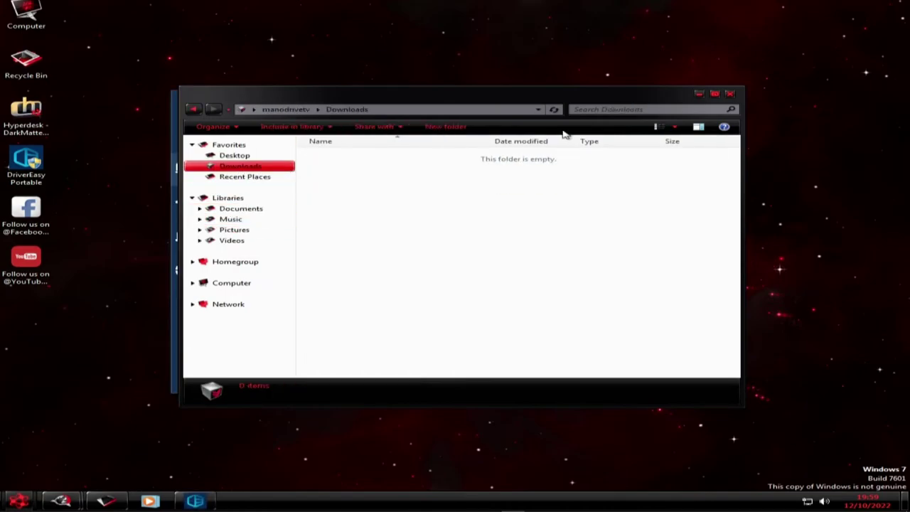
Close Windows Explorer, scan for and update all outdated drivers with Driver Easy, and postpone the computer restart.
click(730, 95)
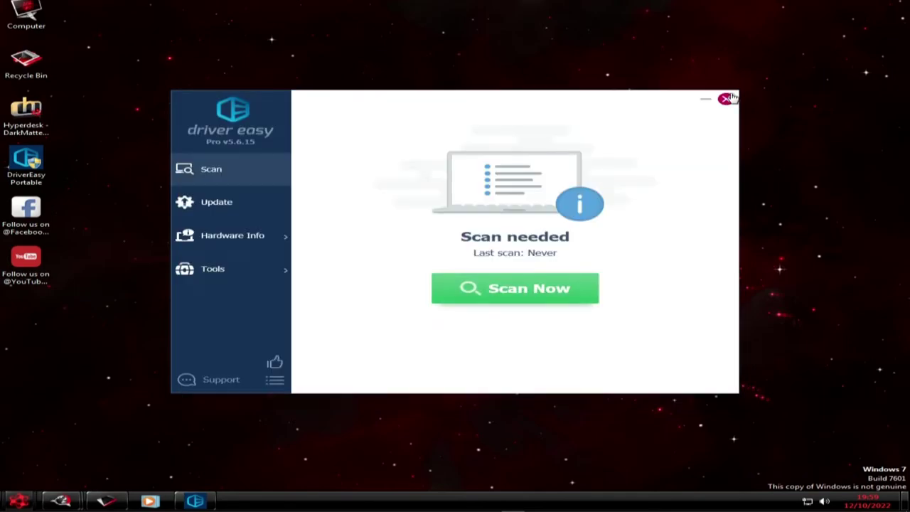
click(523, 292)
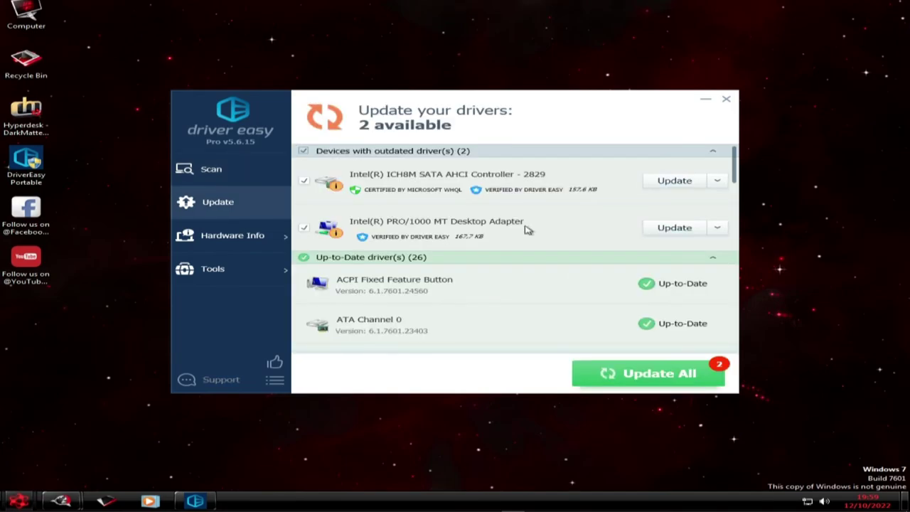
click(648, 377)
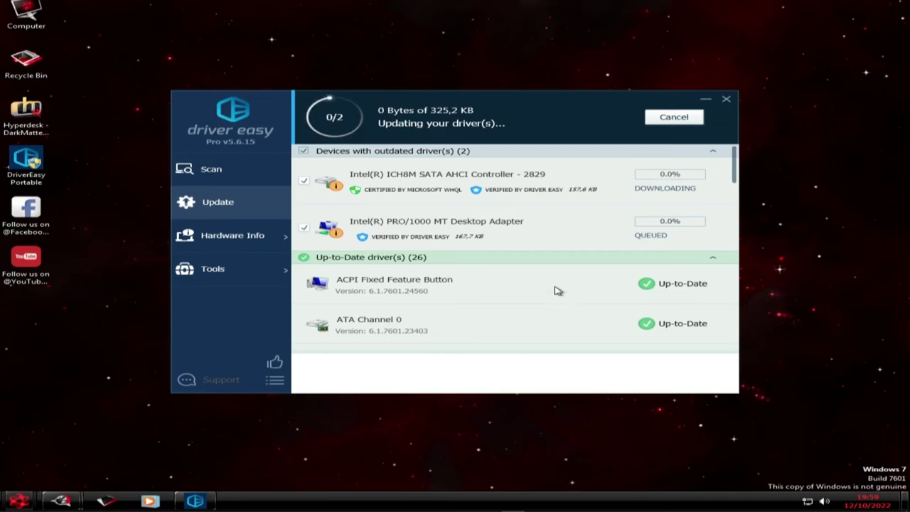
click(875, 501)
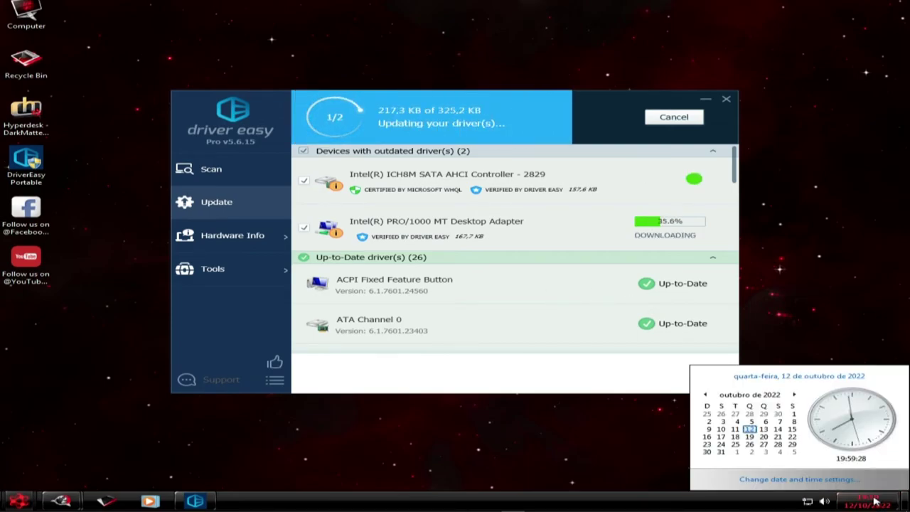
click(864, 501)
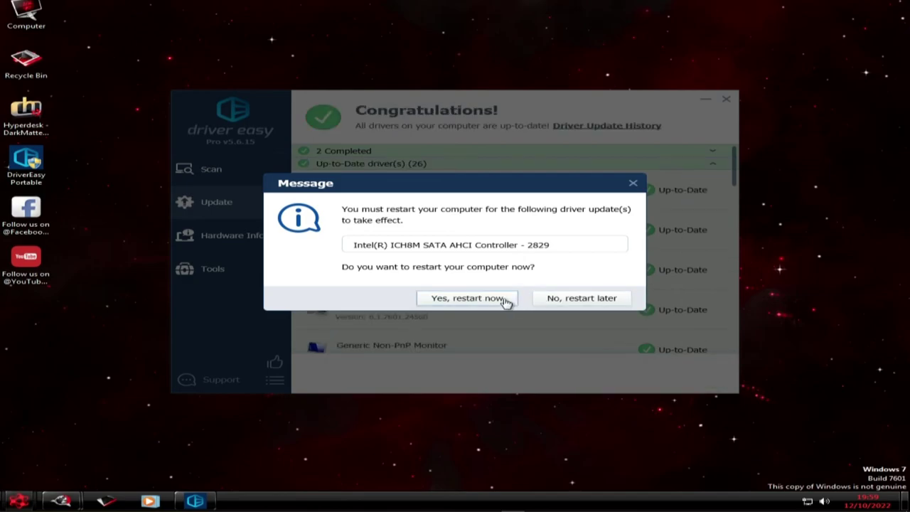
click(566, 303)
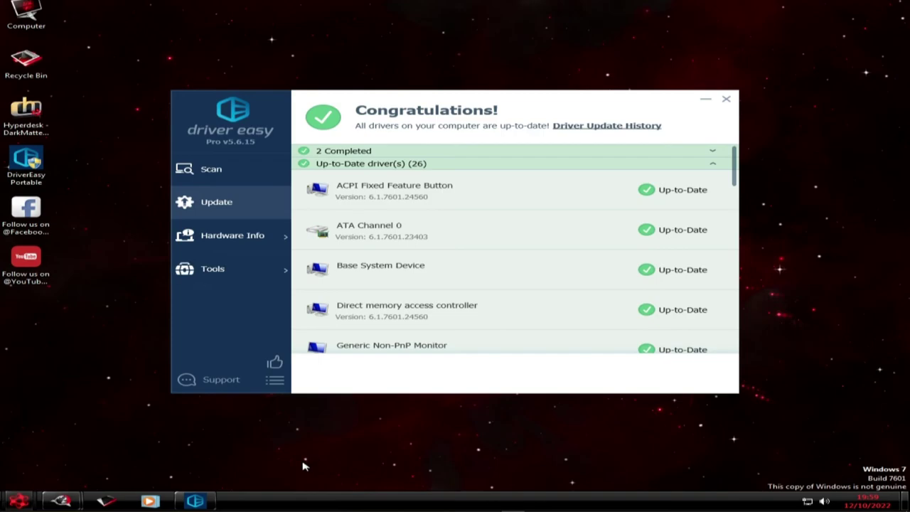
Run winver to view the Windows edition and version information.
key(super+r)
text(win)
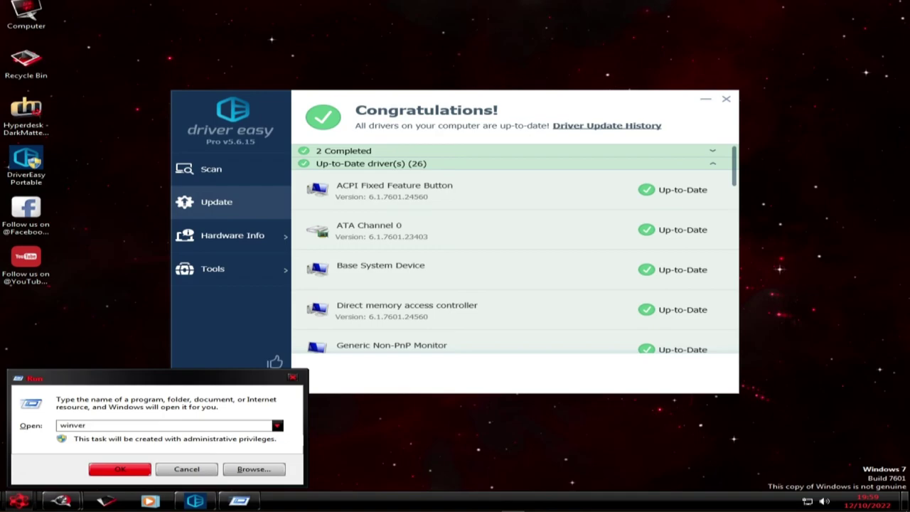
key(Return)
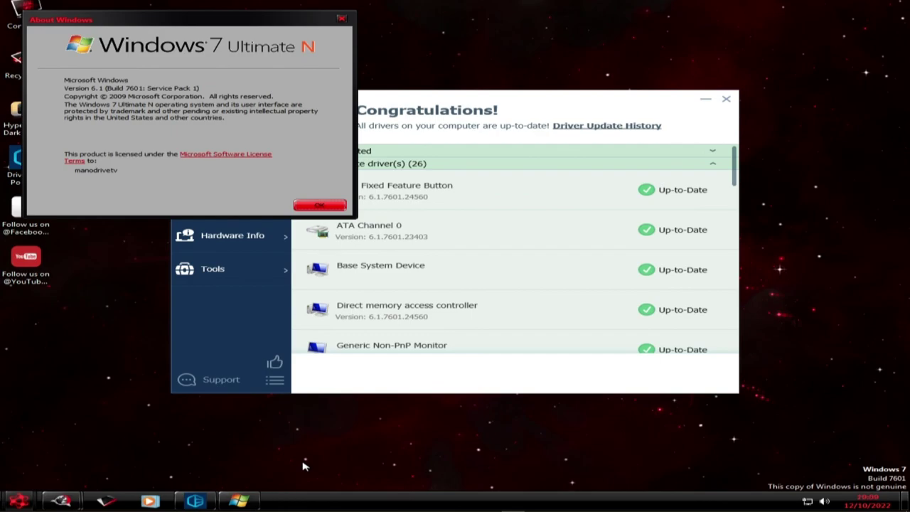